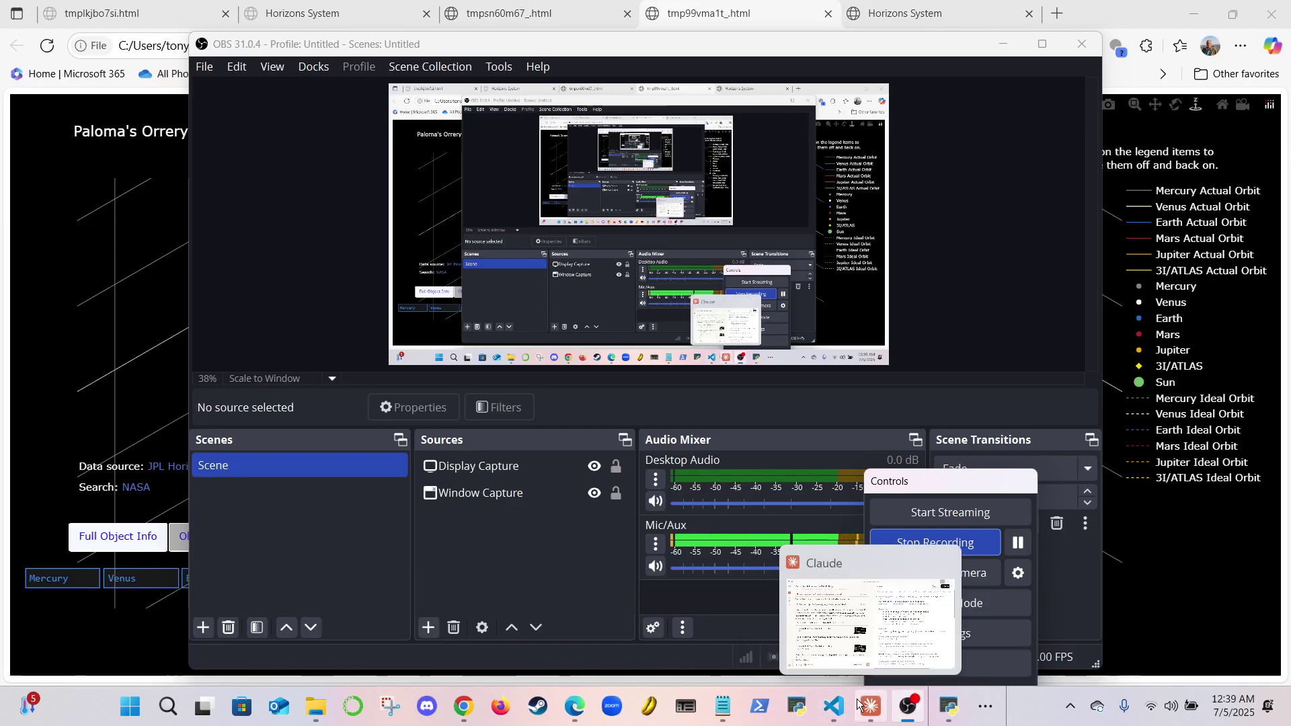
Bring the Edge window with the 3I/ATLAS orrery plot in front of OBS
left_click(575, 706)
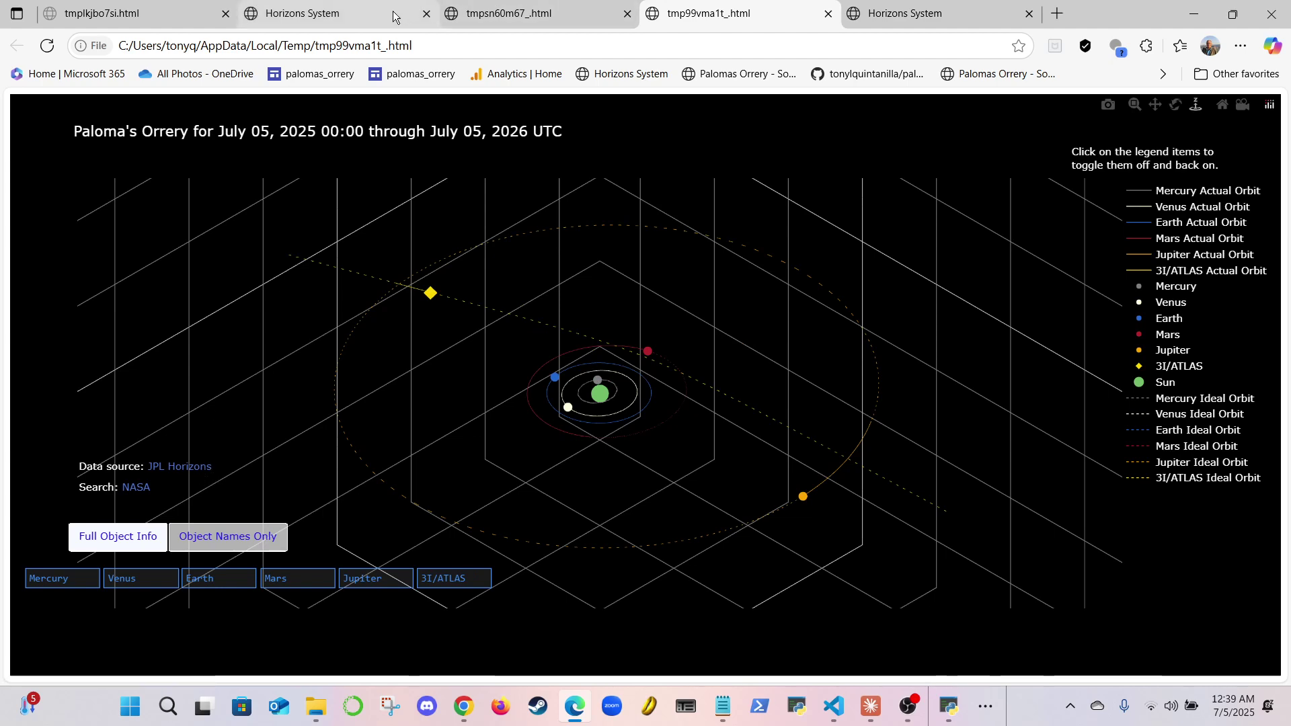
Show the Horizons ephemeris results for C/2025 N1 (ATLAS), minimizing and restoring the browser
left_click(343, 14)
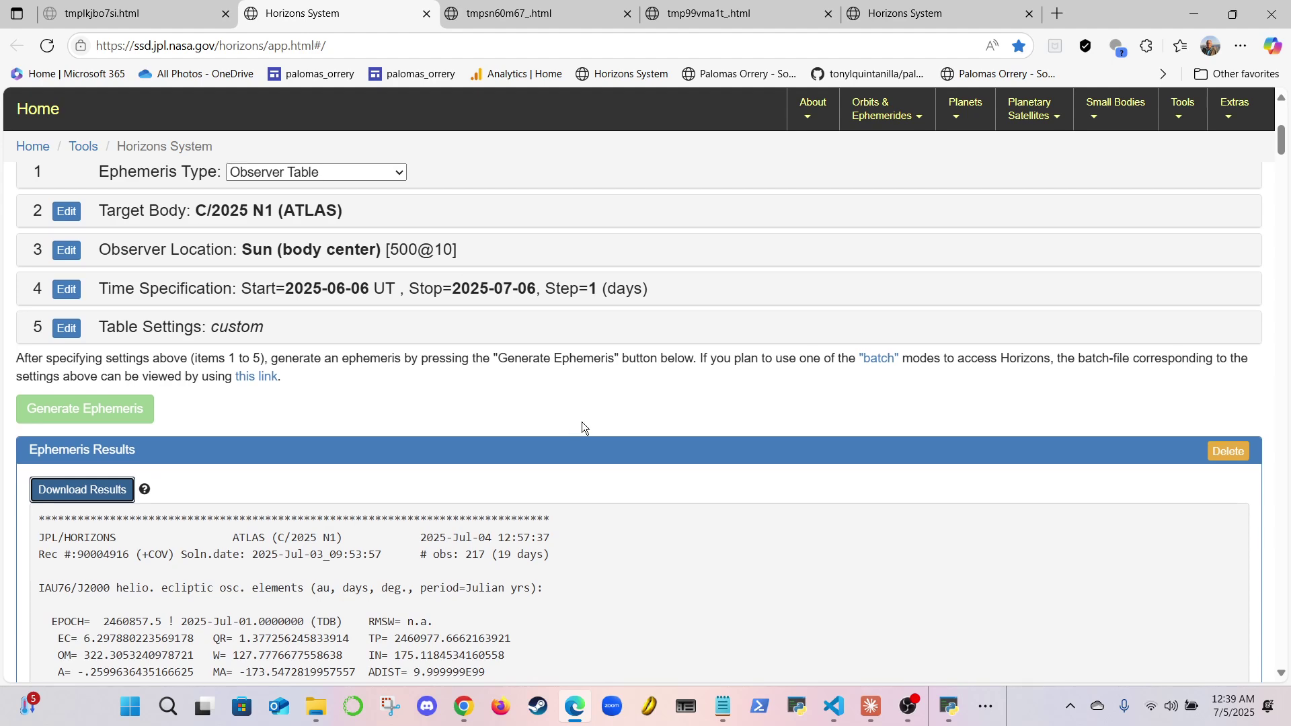
scroll(581, 422, "down", 2)
scroll(582, 420, "down", 1)
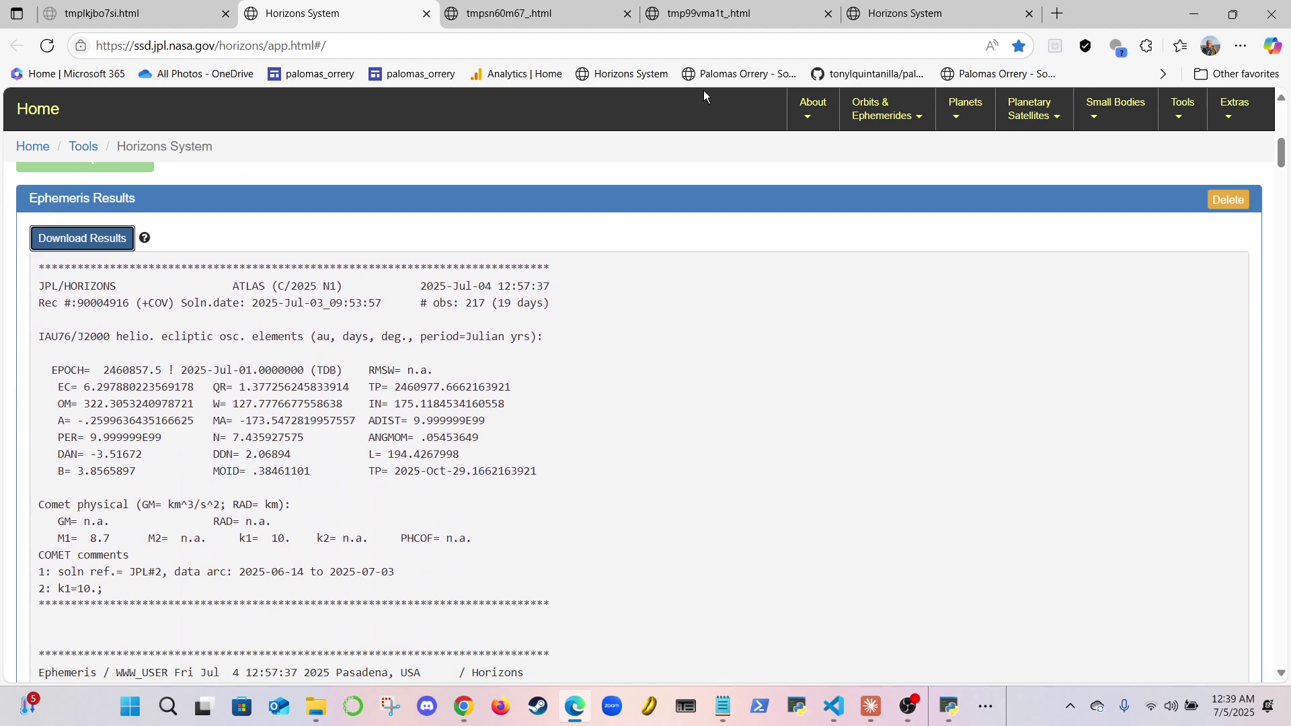
left_click(576, 712)
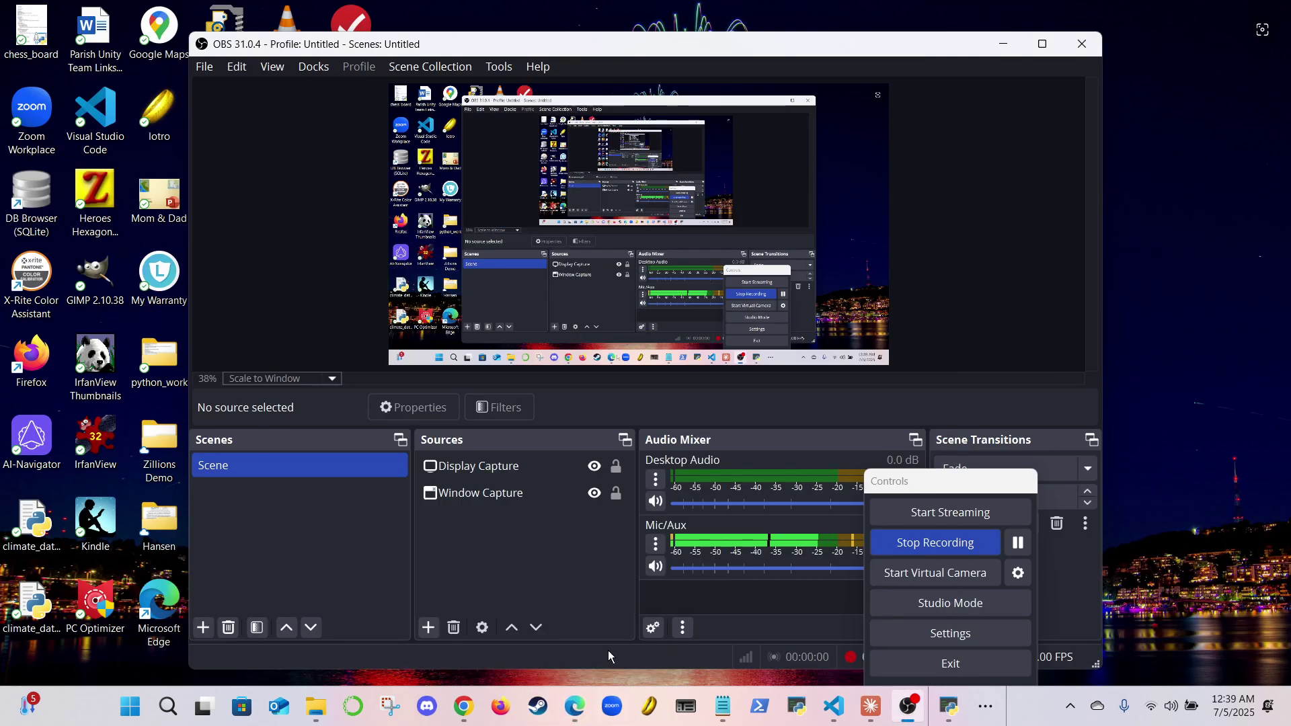
left_click(575, 706)
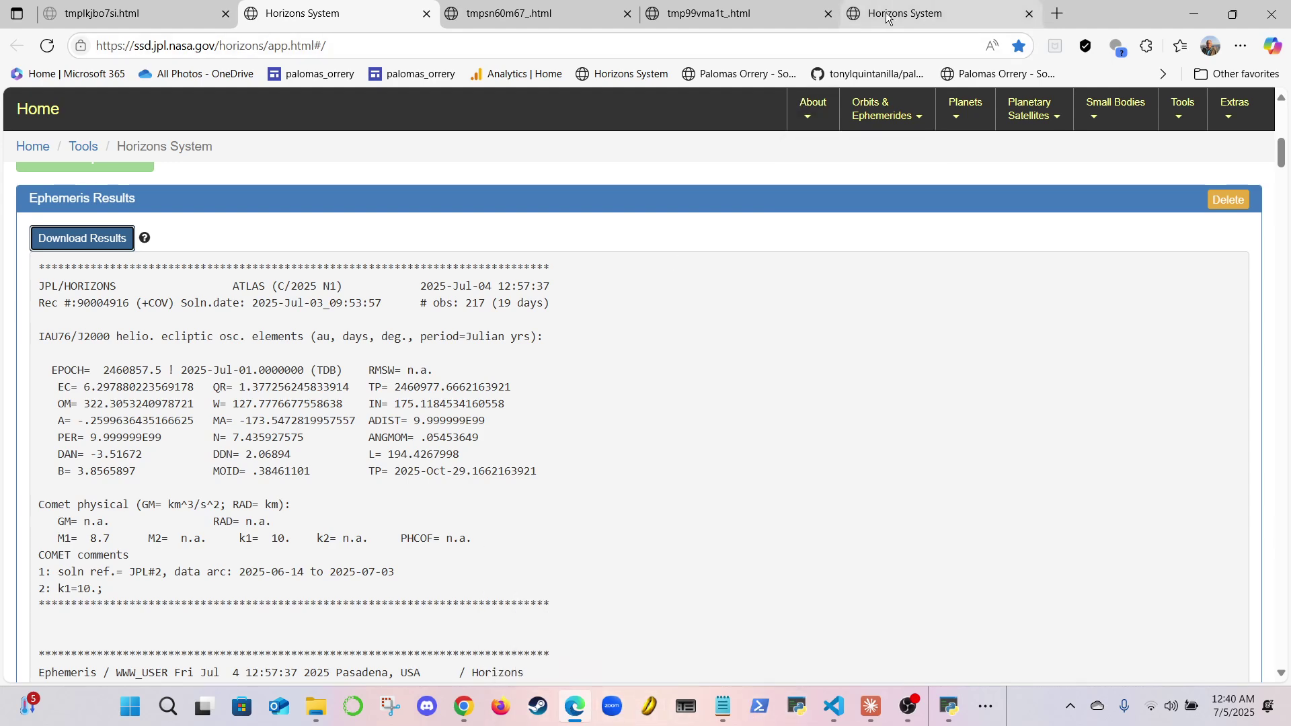
Return to the tmp99vma1t_.html orrery plot and set hover labels to Object Names Only
left_click(791, 19)
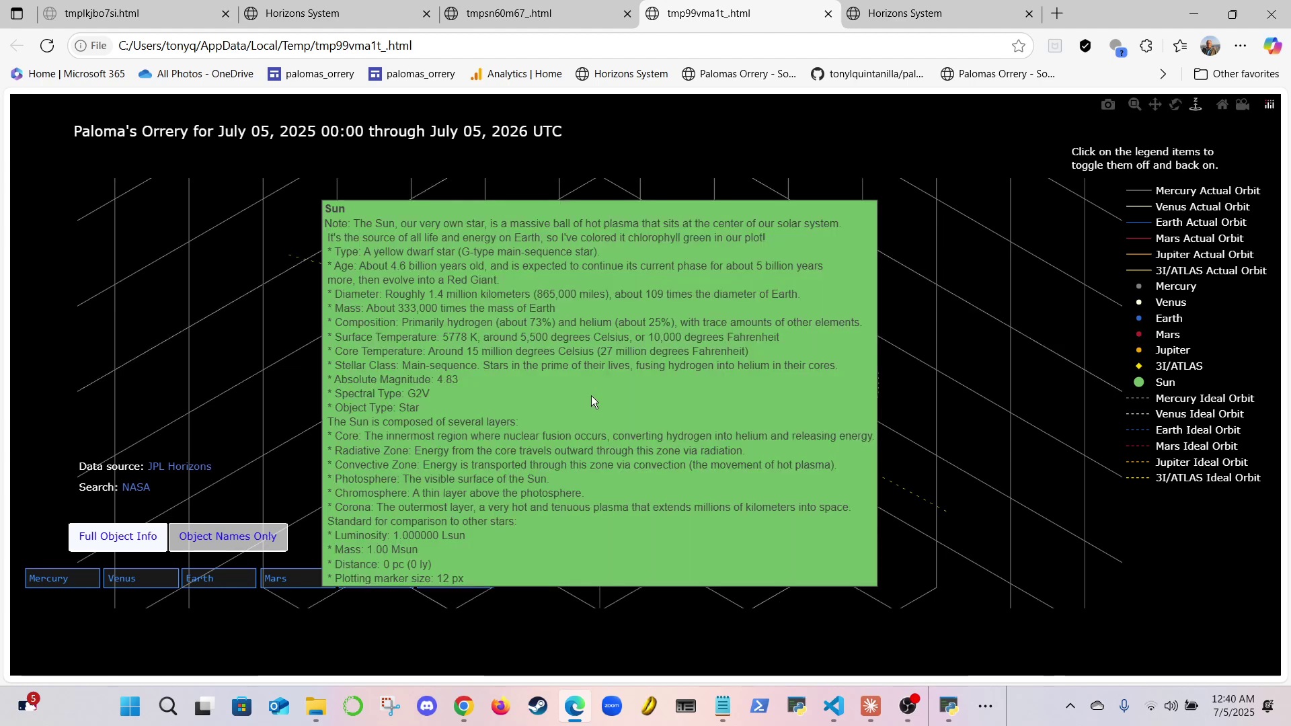
left_click(231, 539)
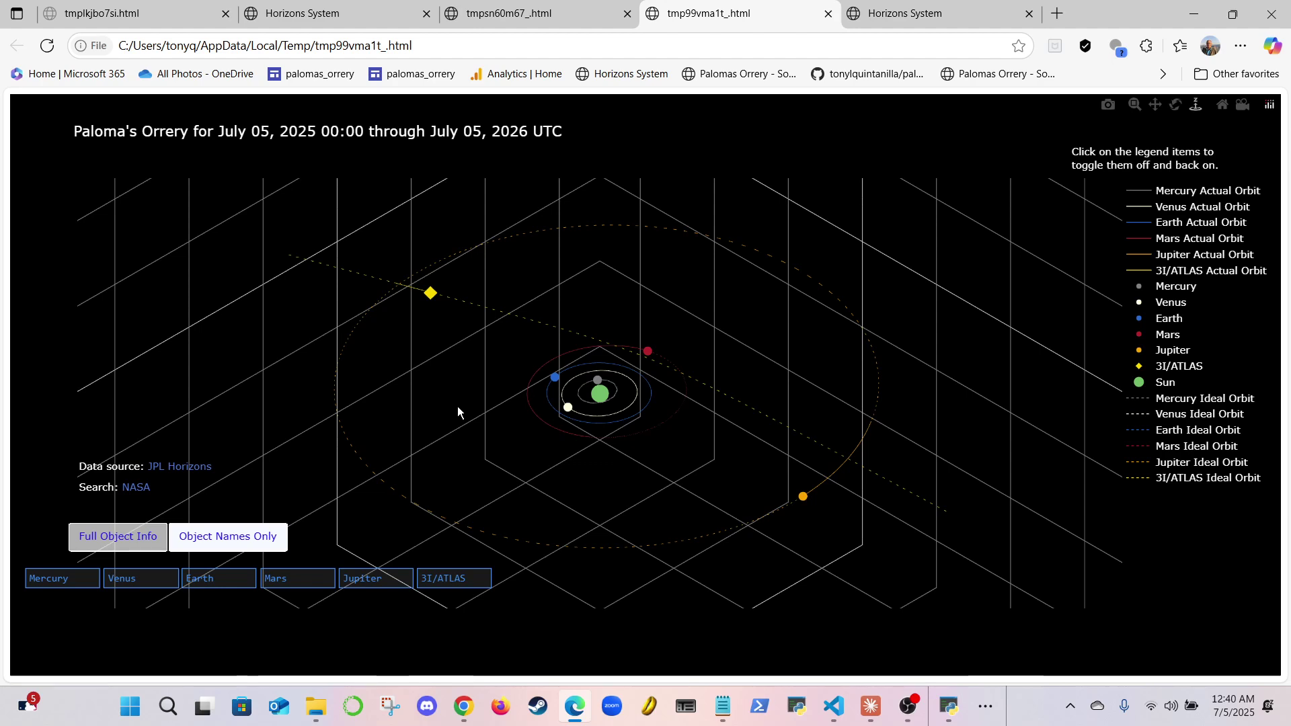
Open NASA's 3I/ATLAS article from the link button, then return to the orrery plot
left_click(437, 580)
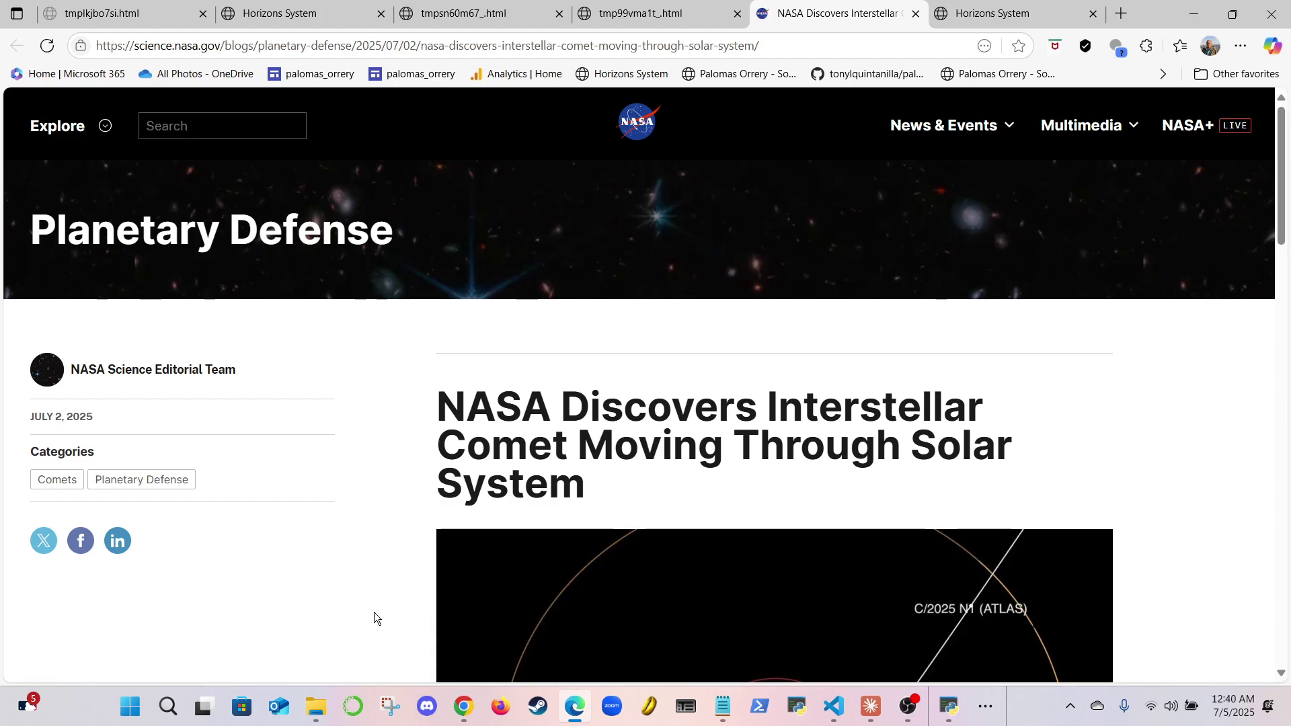
scroll(374, 612, "down", 2)
scroll(375, 612, "down", 2)
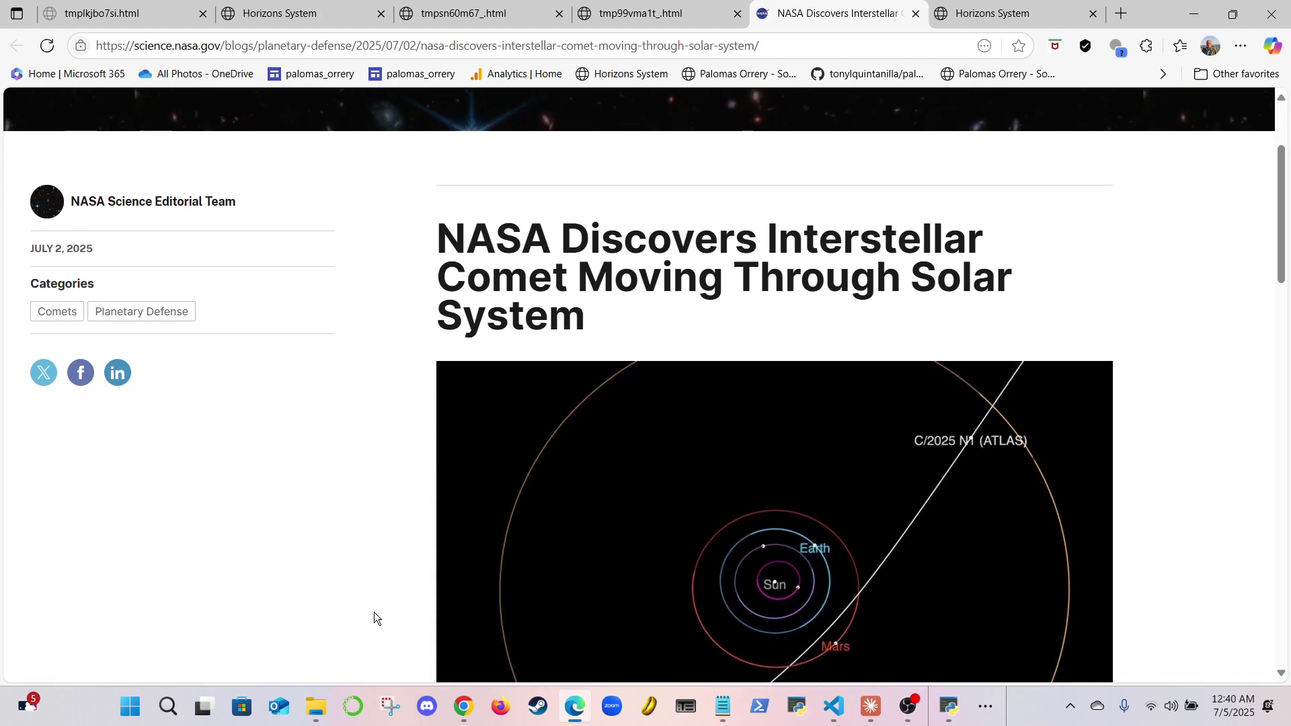
scroll(375, 612, "down", 2)
scroll(374, 612, "down", 2)
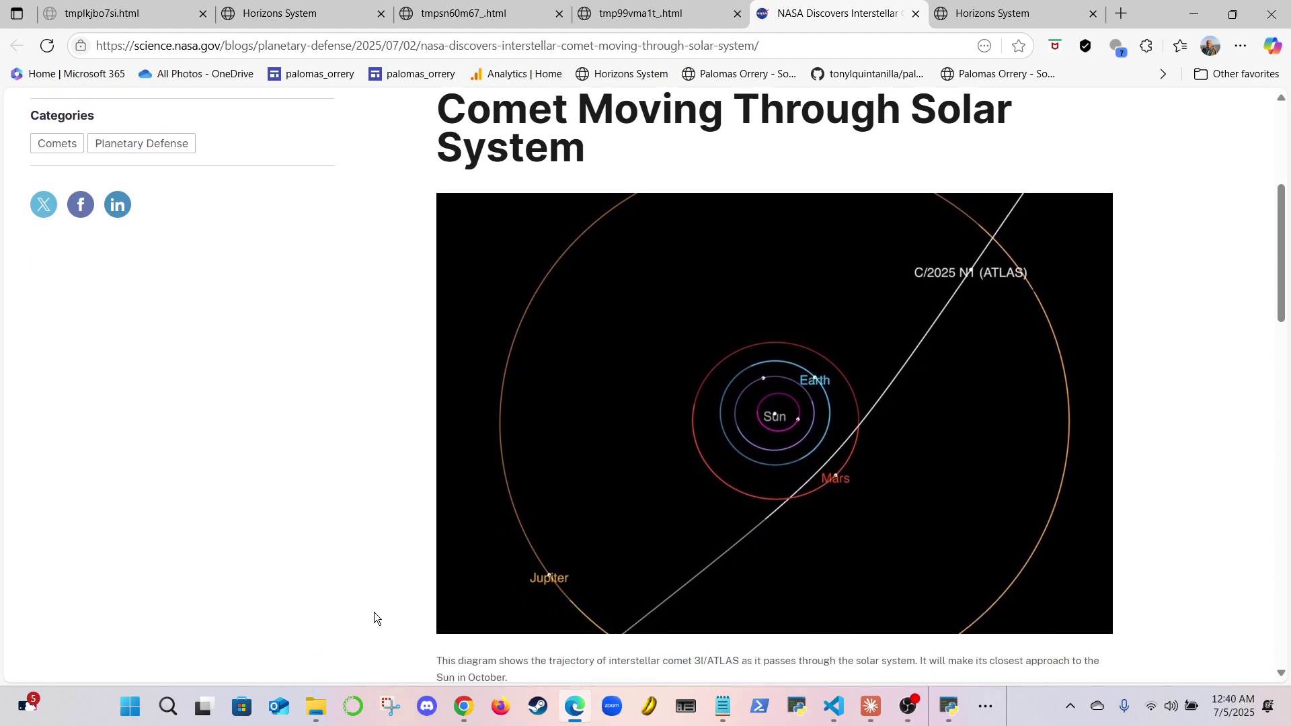
scroll(374, 613, "down", 2)
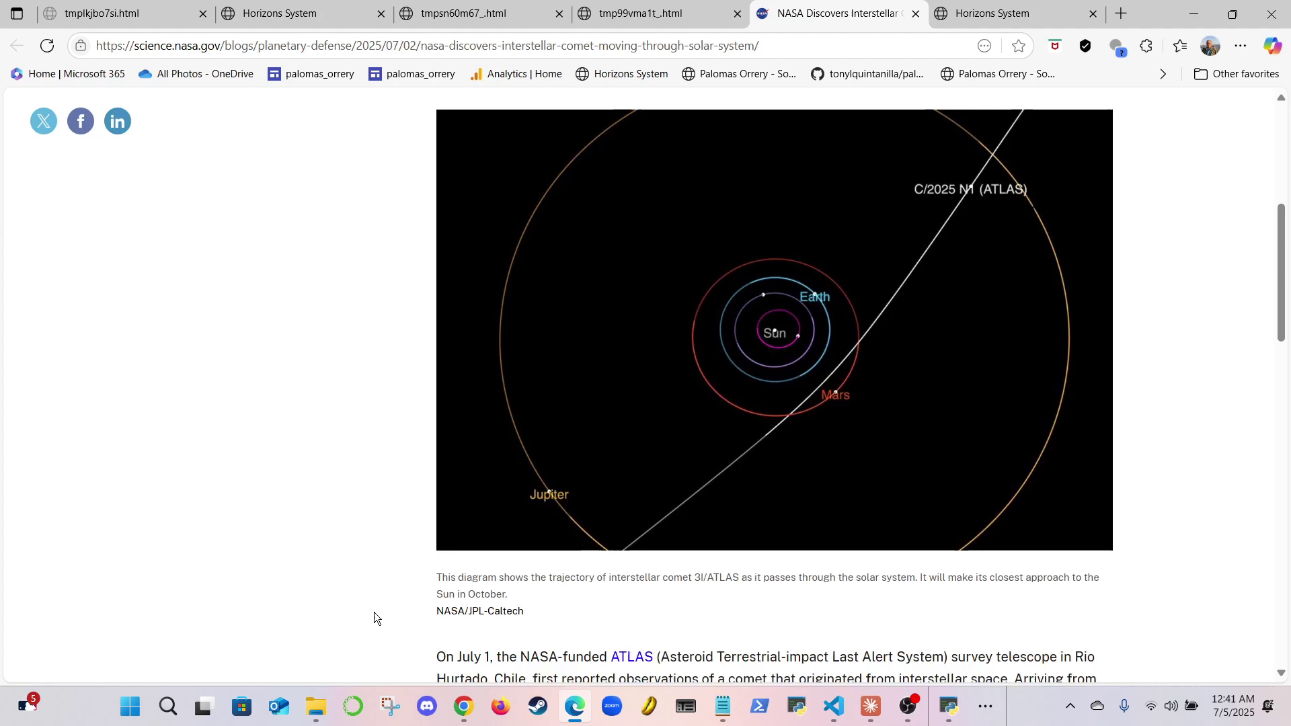
scroll(374, 612, "down", 2)
scroll(375, 612, "down", 1)
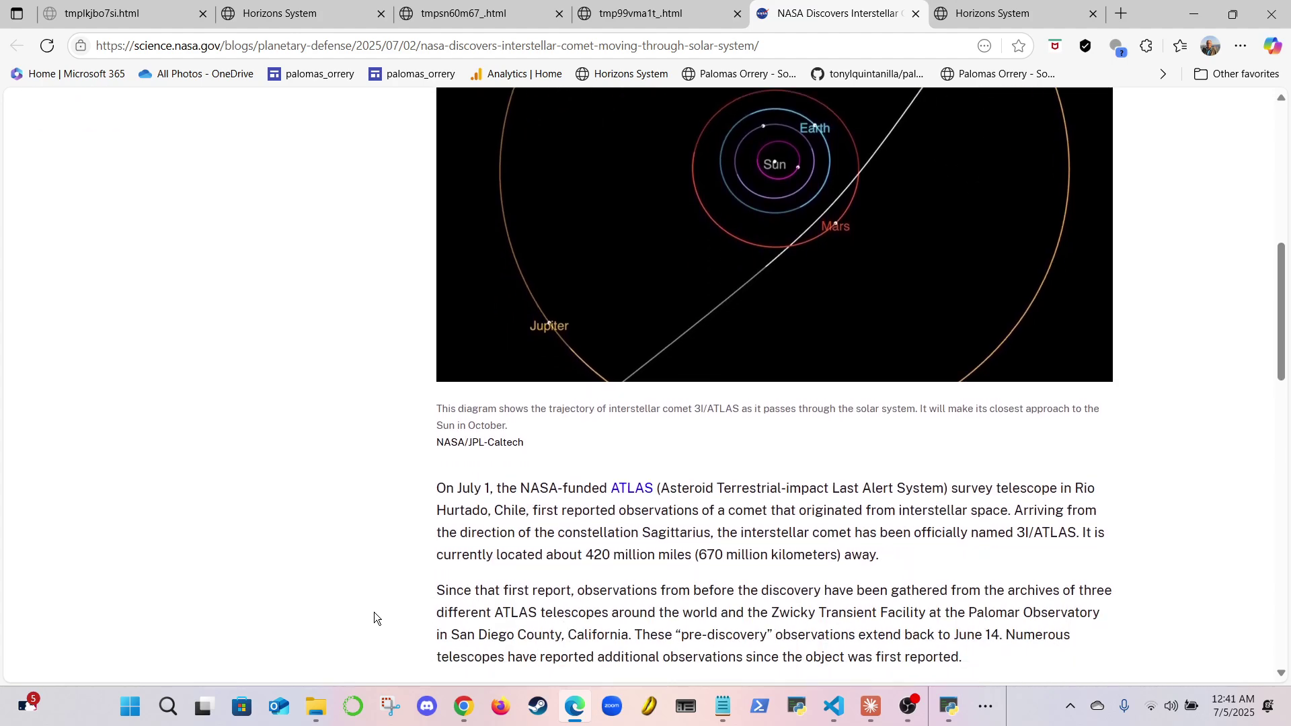
left_click(640, 13)
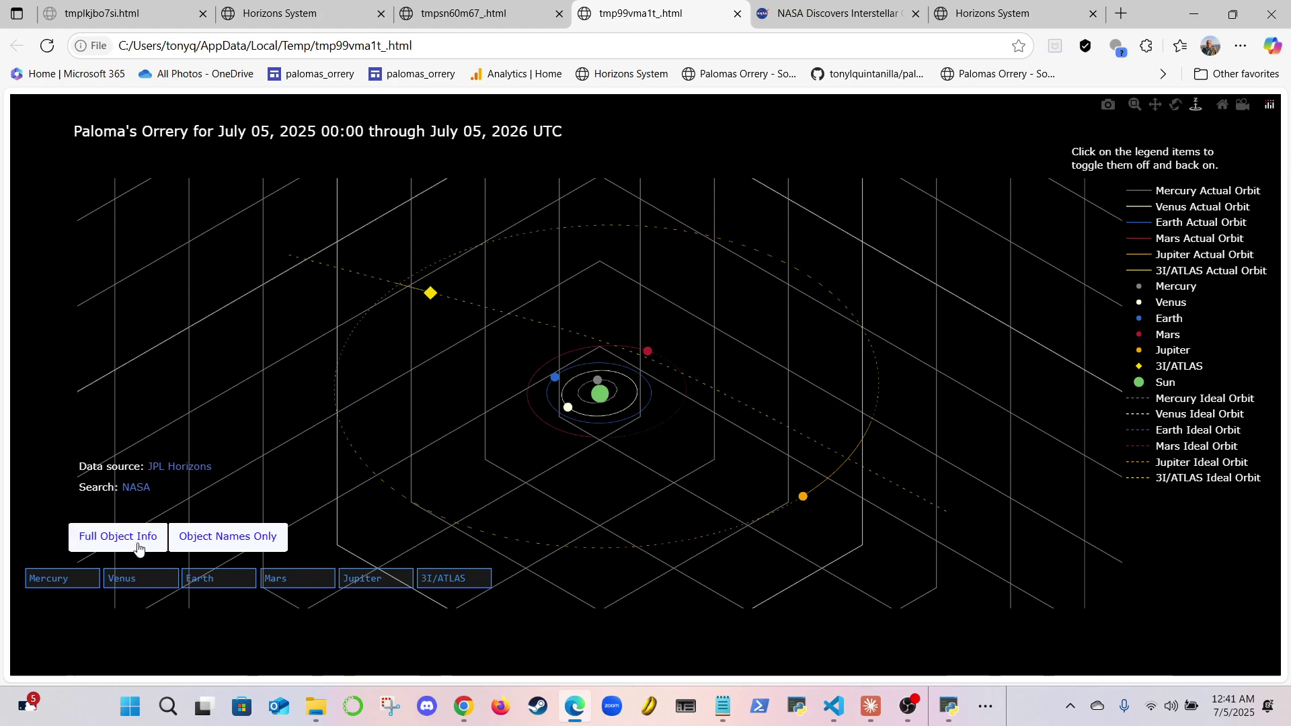
left_click(119, 536)
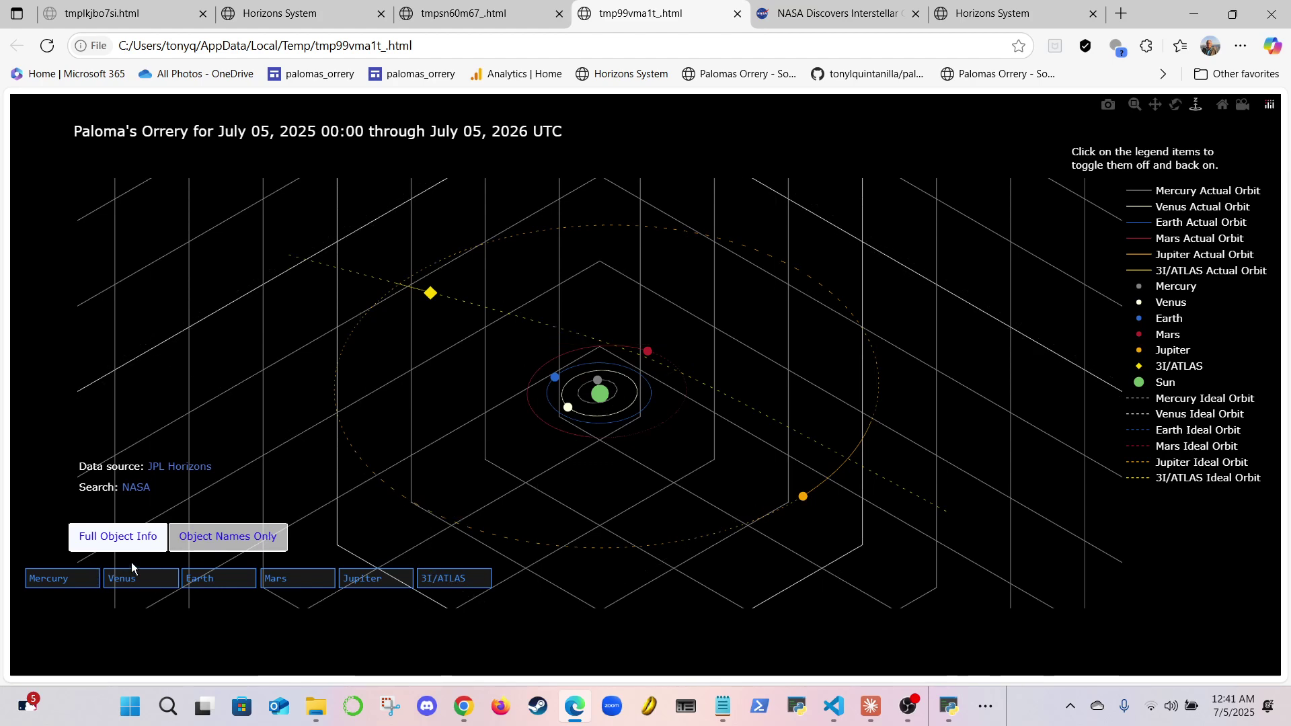
left_click(233, 537)
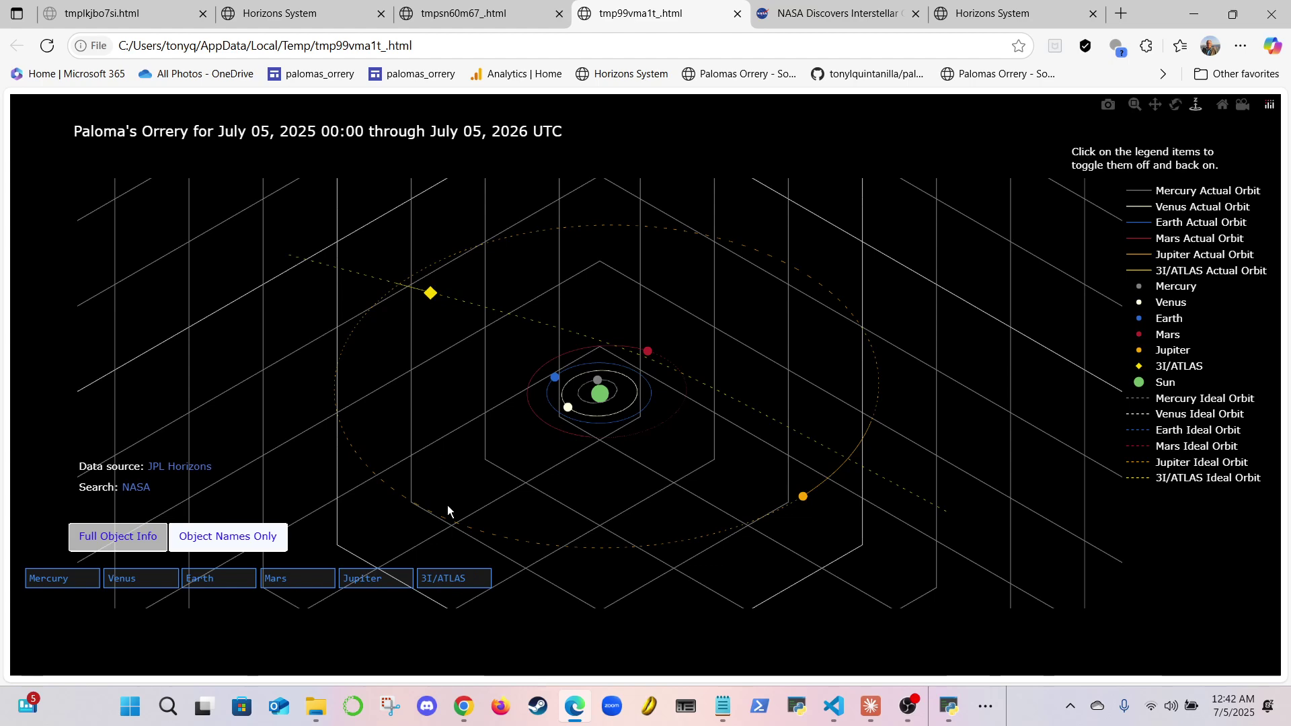
Reopen NASA's 3I/ATLAS article in a new tab and autoscroll through its trajectory diagram
left_click(442, 578)
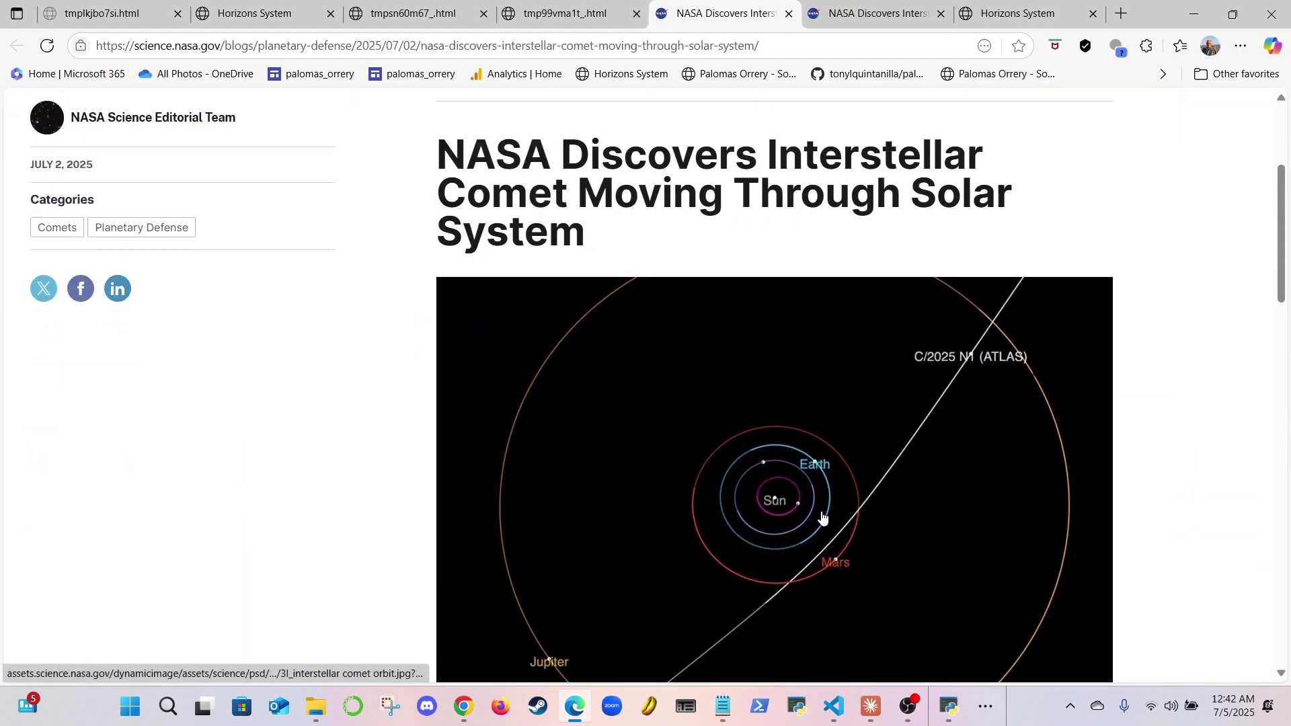
scroll(822, 517, "down", 8)
scroll(817, 494, "down", 5)
scroll(824, 489, "down", 3)
scroll(826, 486, "down", 2)
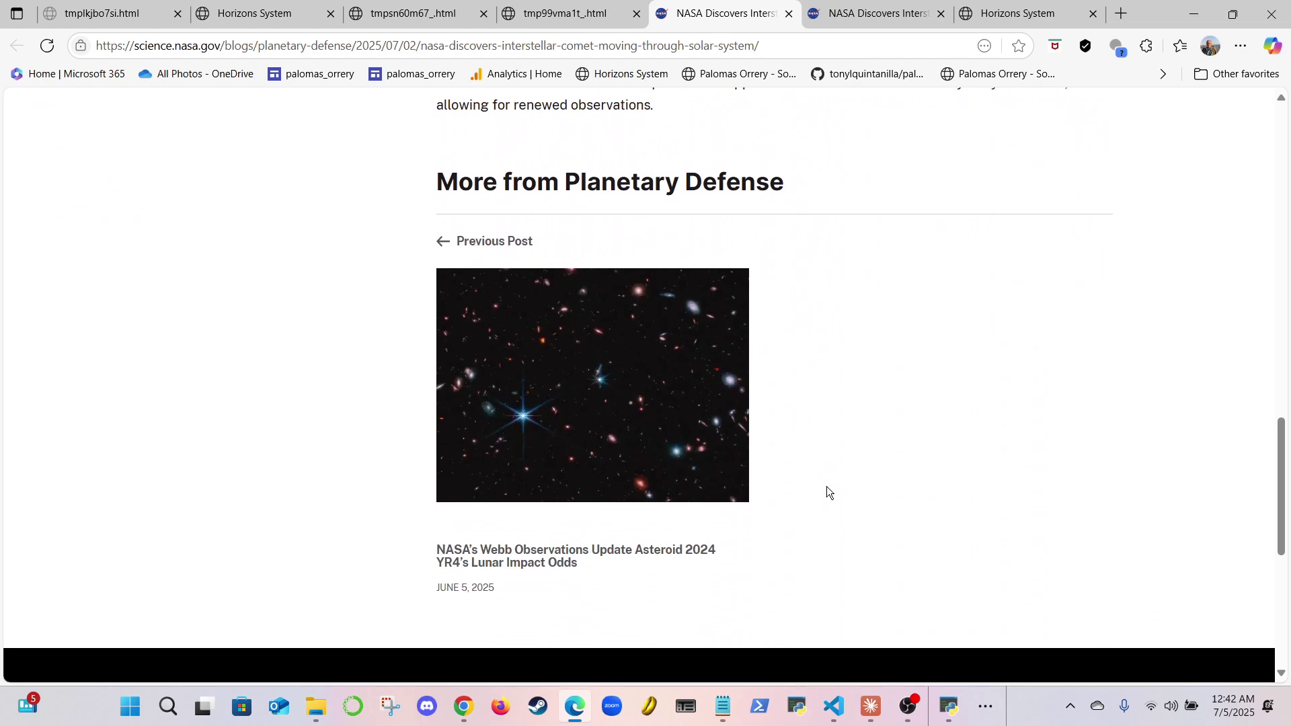
scroll(826, 486, "up", 1)
scroll(827, 486, "up", 3)
scroll(827, 482, "down", 6)
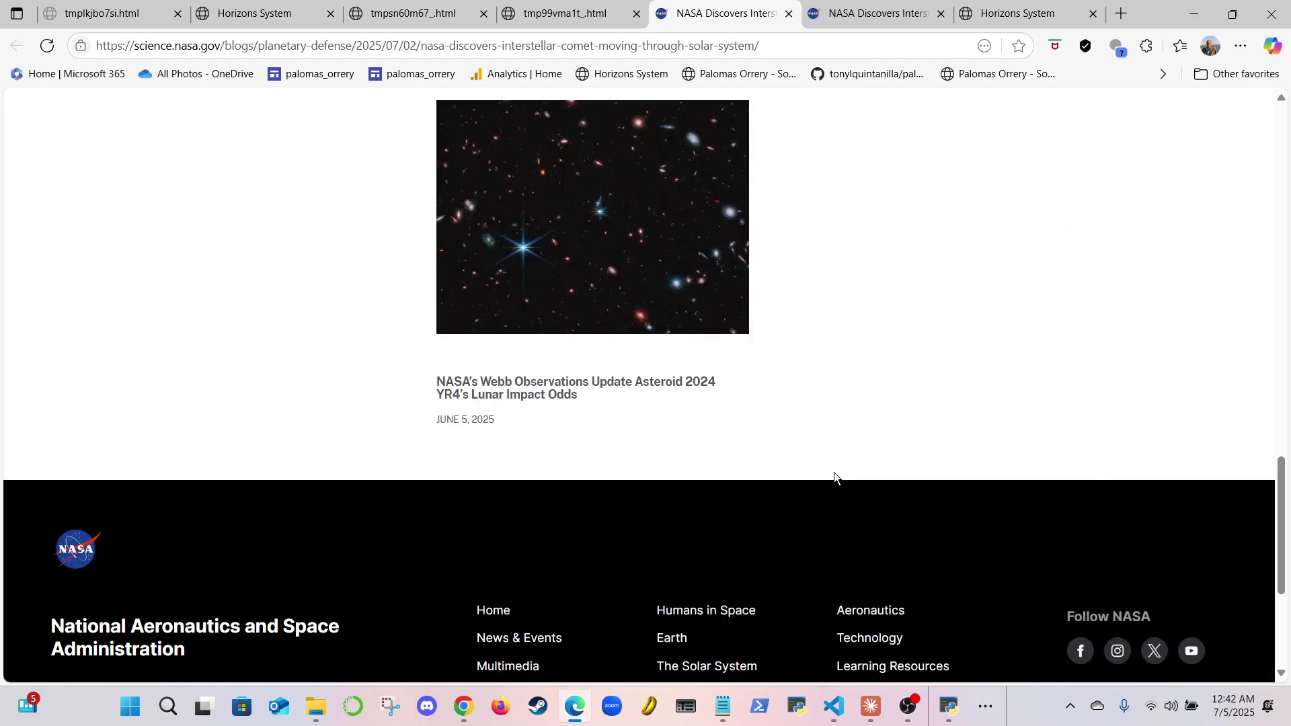
middle_click(834, 471)
scroll(833, 473, "up", 15)
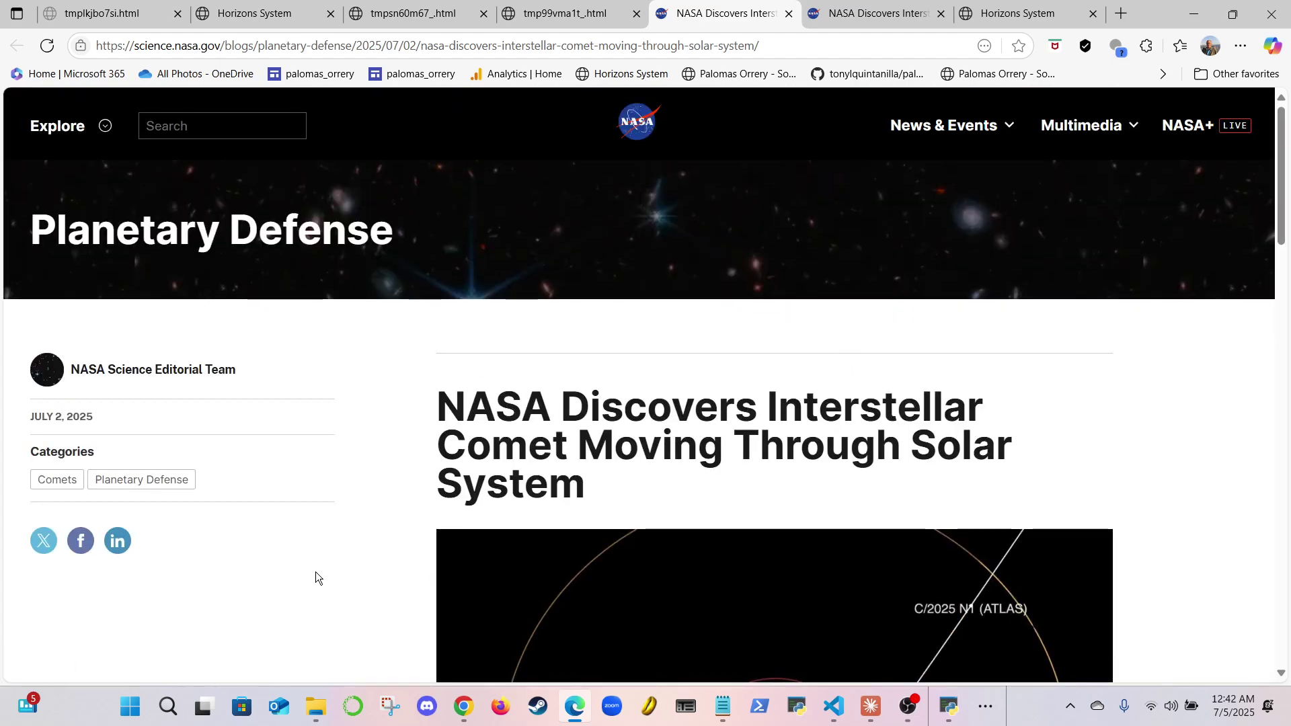
scroll(316, 571, "down", 3)
scroll(428, 565, "down", 5)
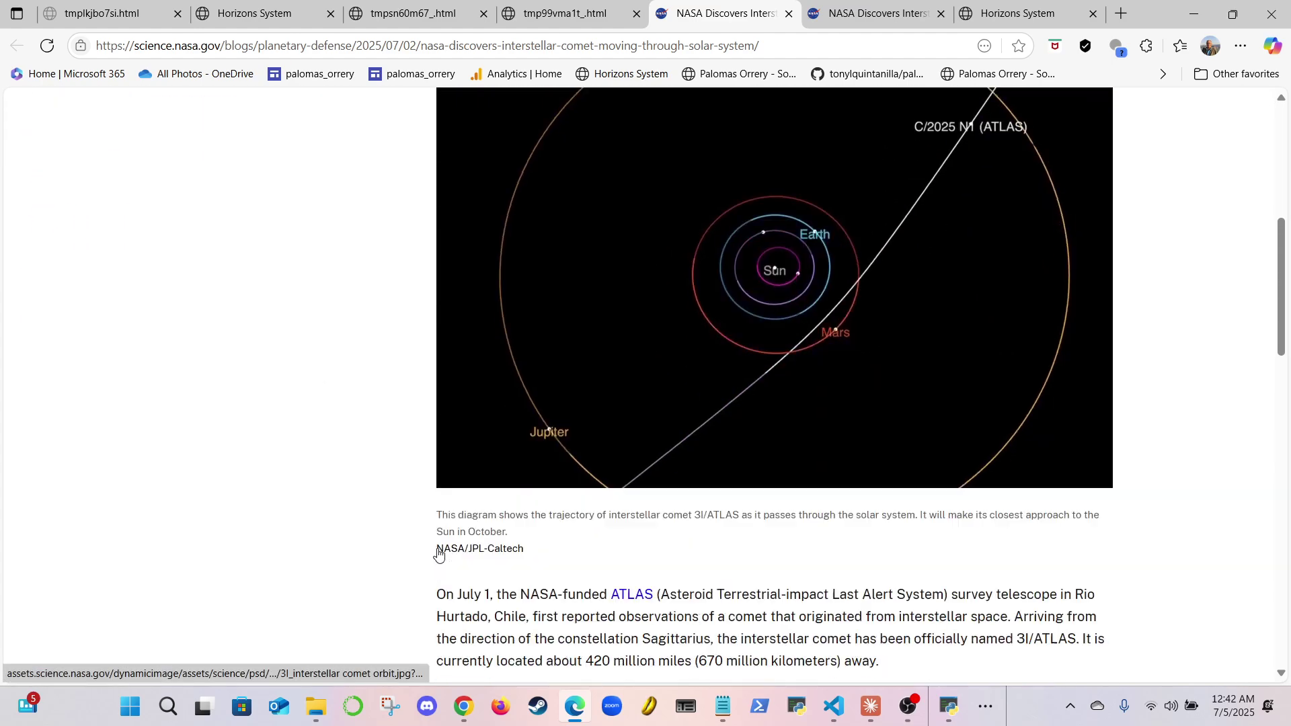
scroll(437, 554, "down", 1)
scroll(474, 605, "down", 4)
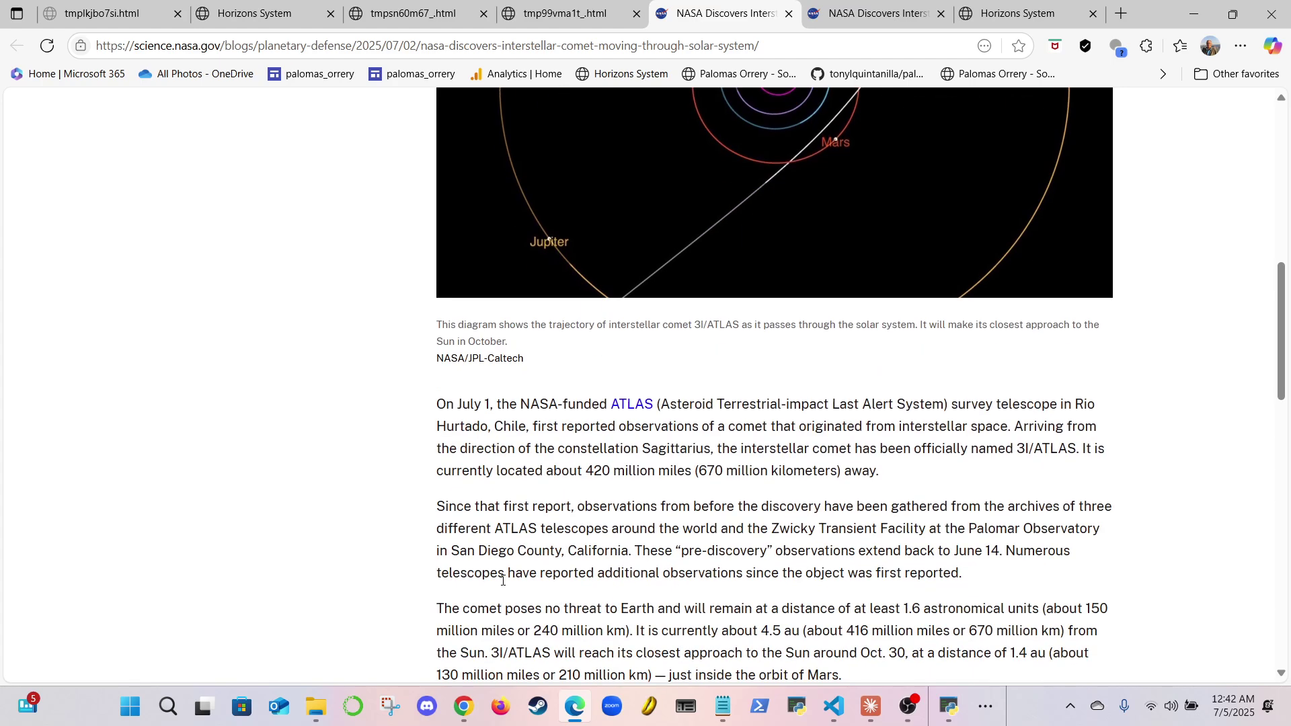